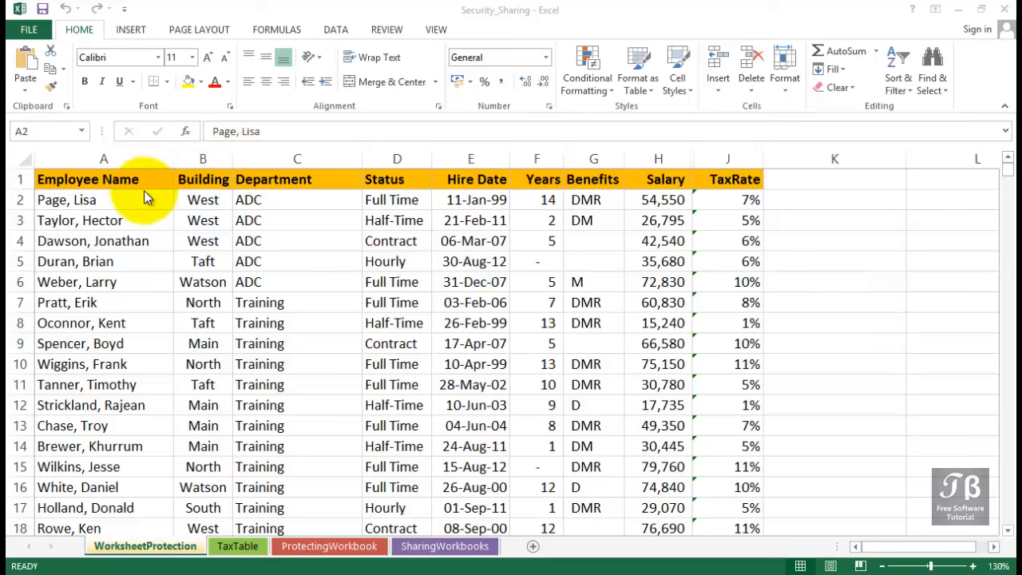
left_click(139, 199)
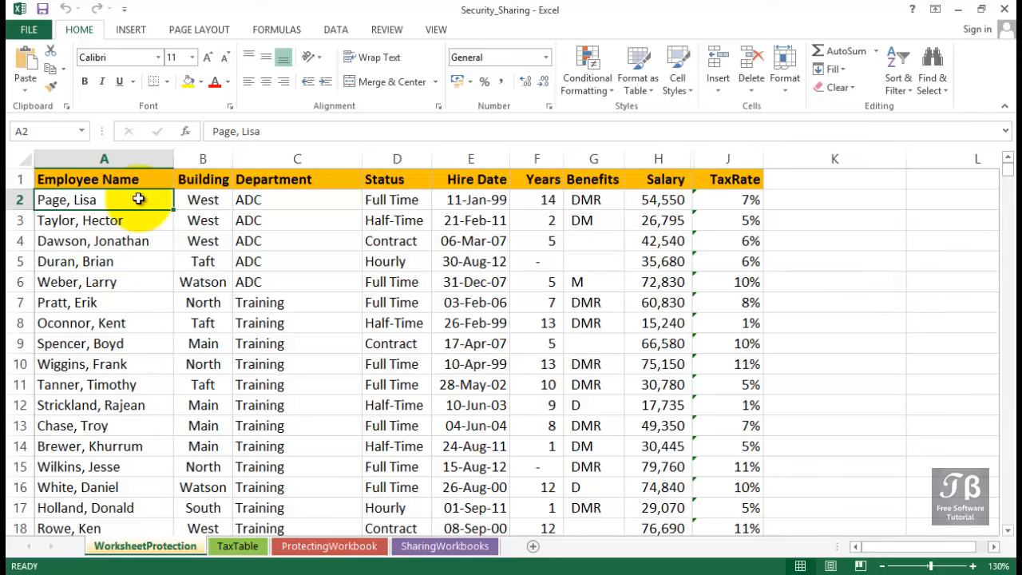
scroll(718, 428, "down", 2)
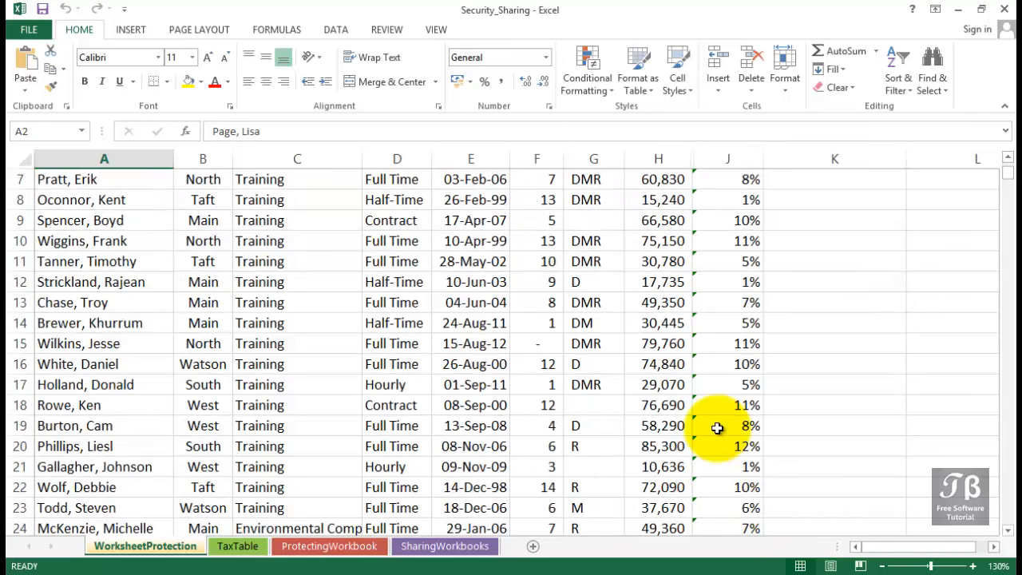
scroll(717, 429, "down", 3)
scroll(717, 428, "up", 5)
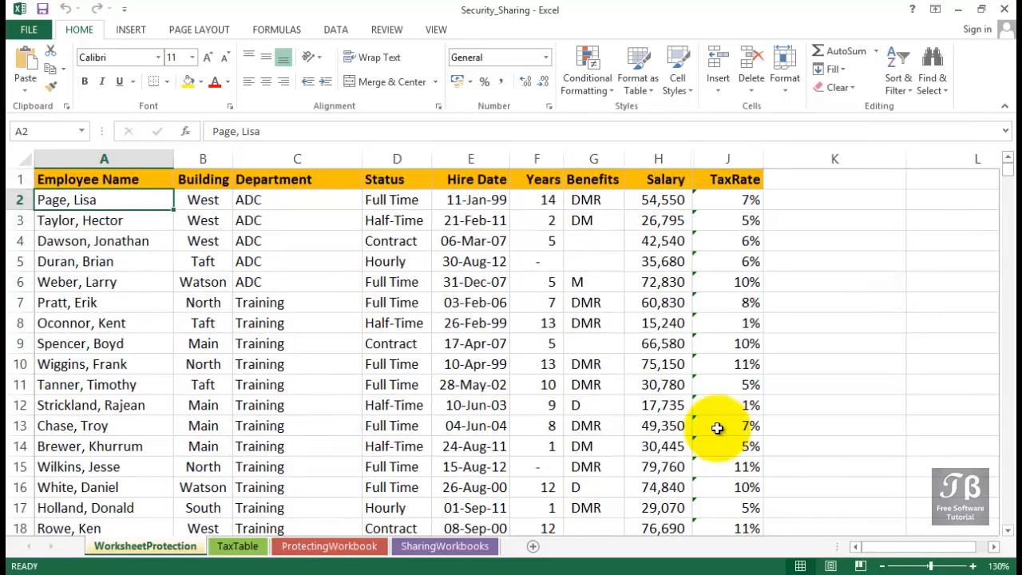
left_click(733, 179)
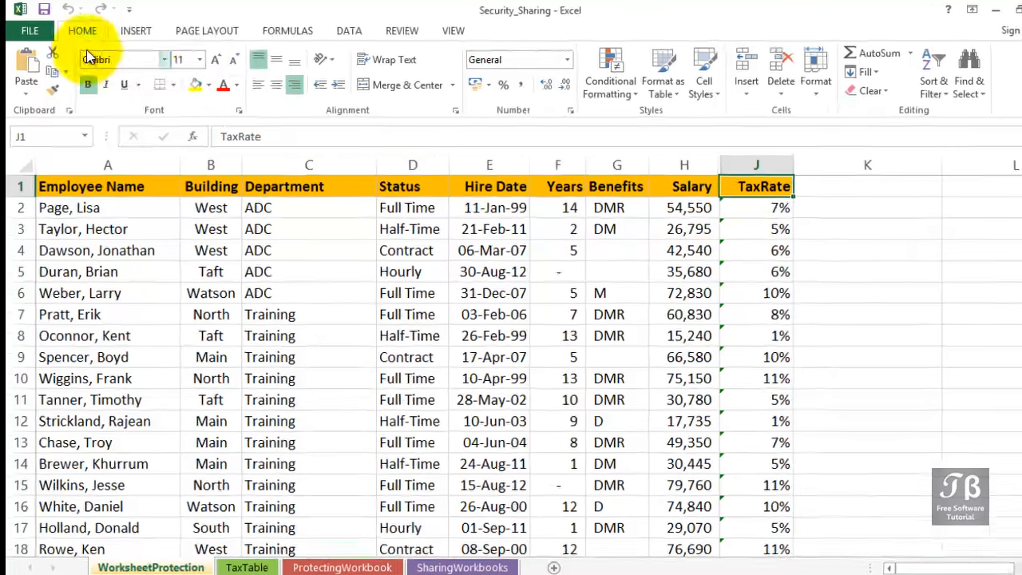
Bring up the general save options while saving Security_Sharing to the Exercise Files folder as an Excel Workbook
left_click(28, 29)
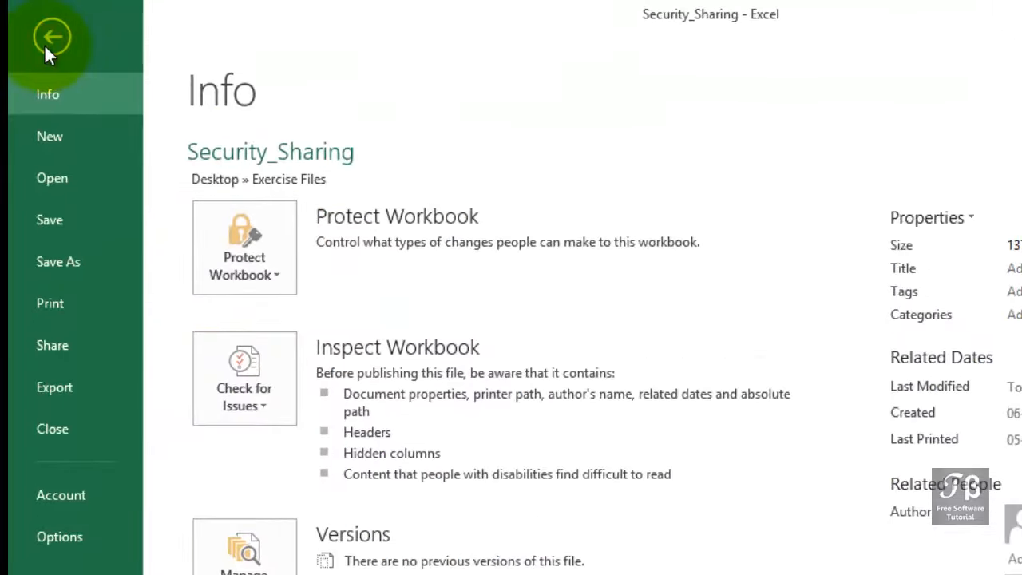
left_click(69, 264)
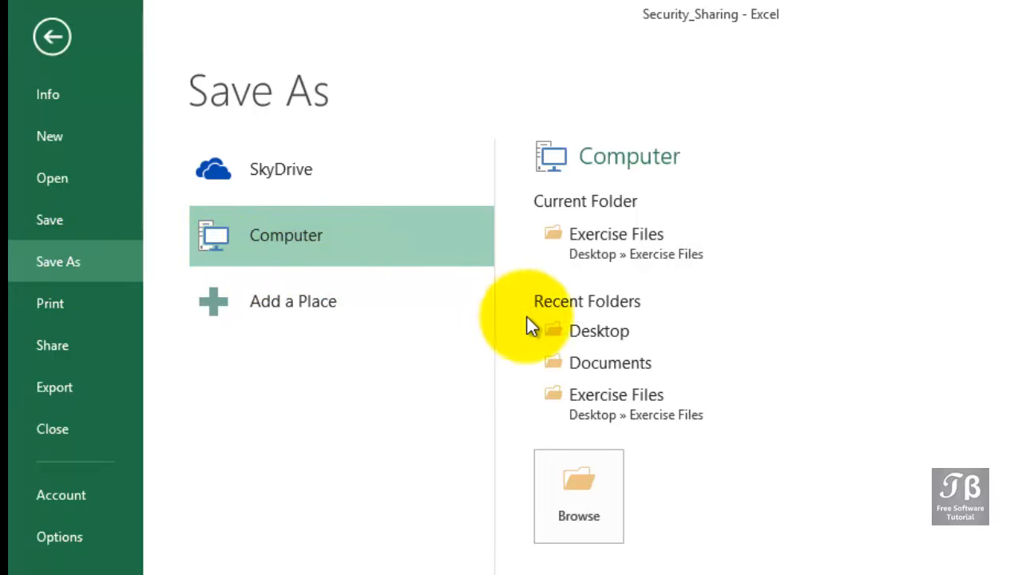
left_click(603, 465)
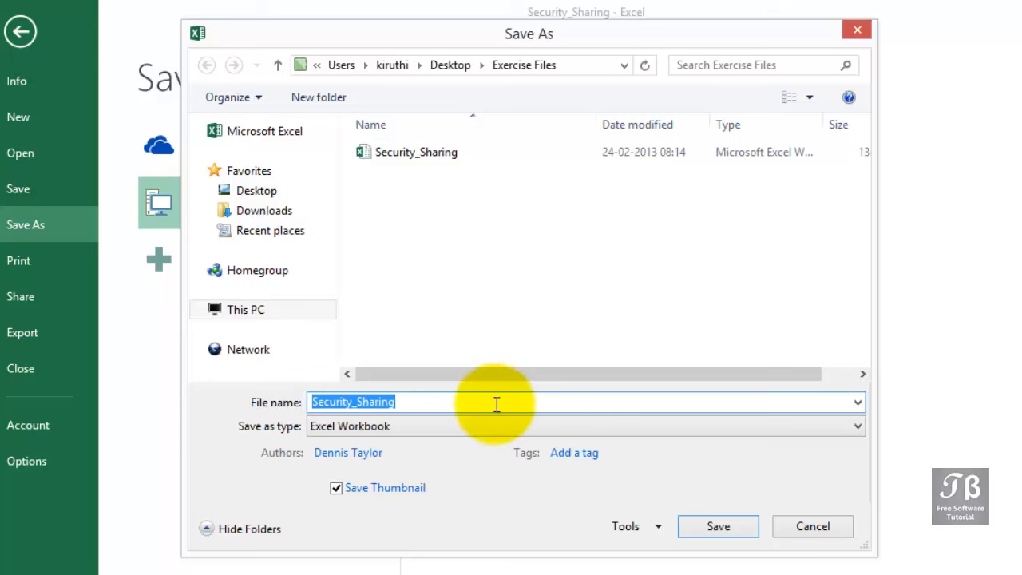
left_click(658, 527)
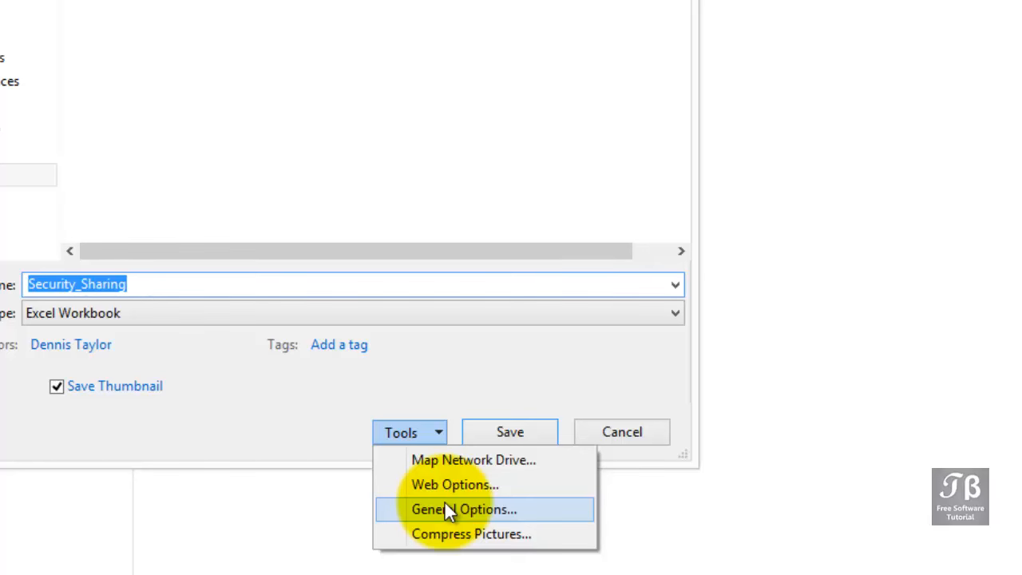
left_click(445, 506)
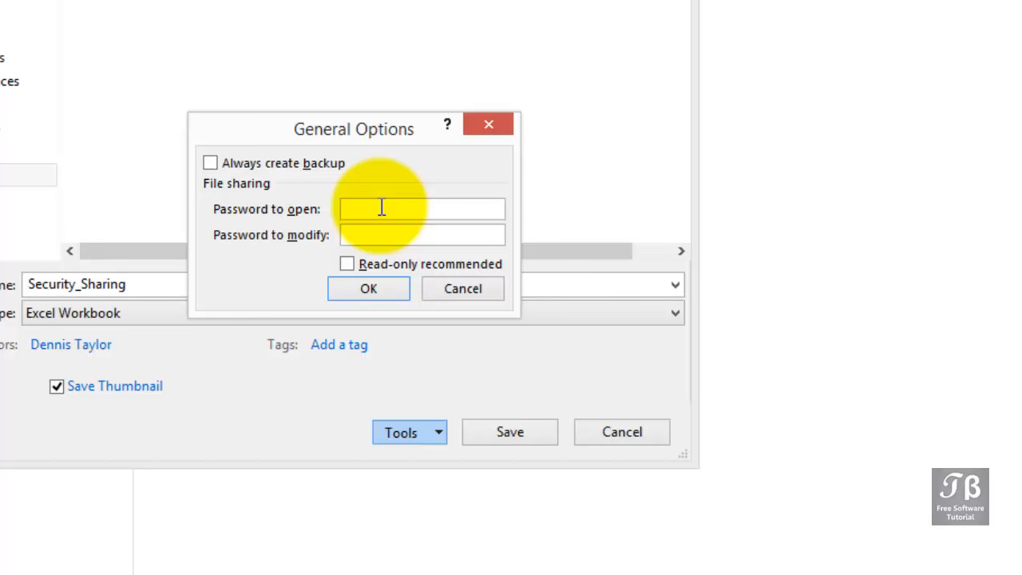
Set and confirm a password to open the workbook, and save it over the existing Security_Sharing.xlsx
type("ab")
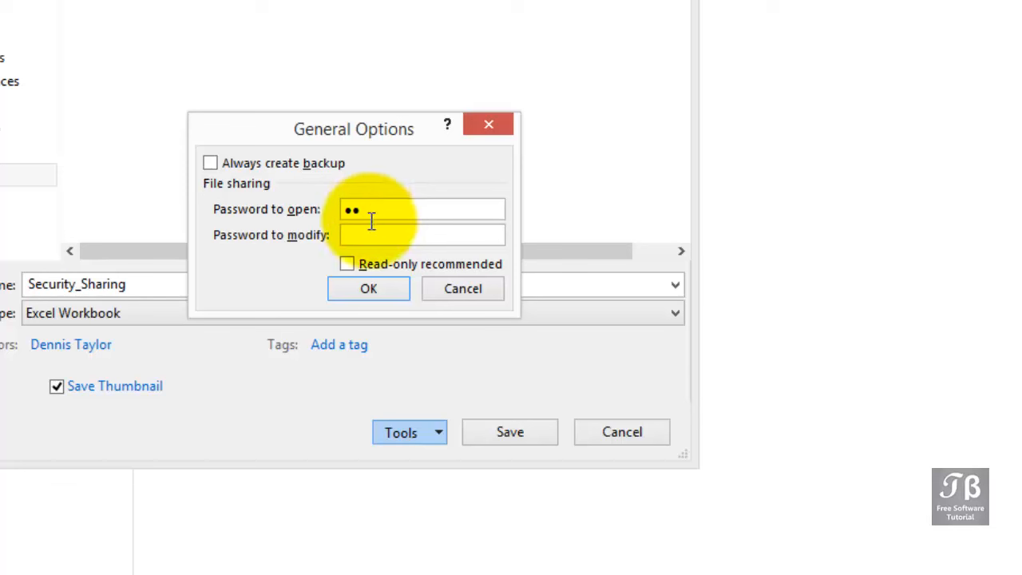
left_click(368, 290)
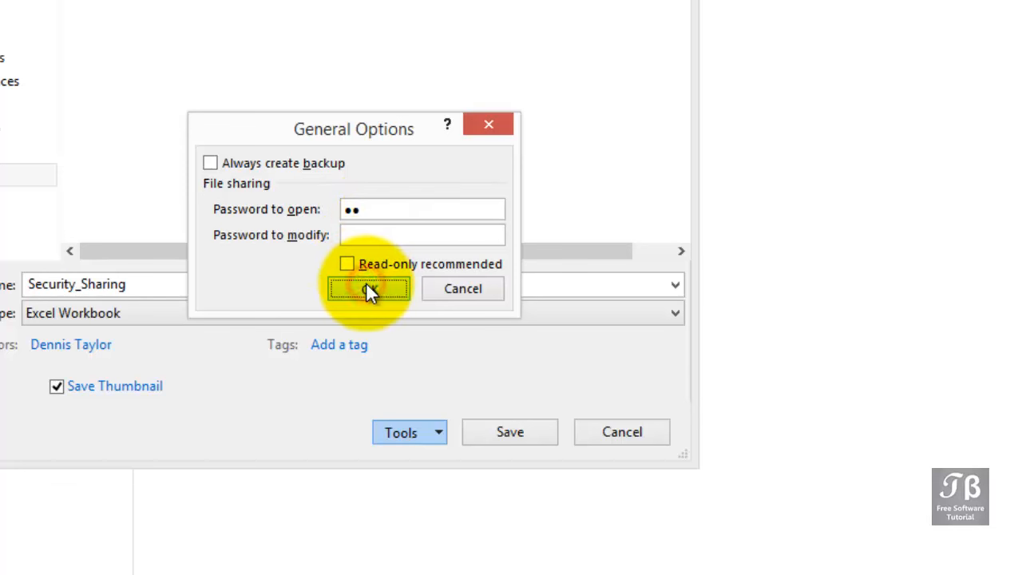
type("•••••")
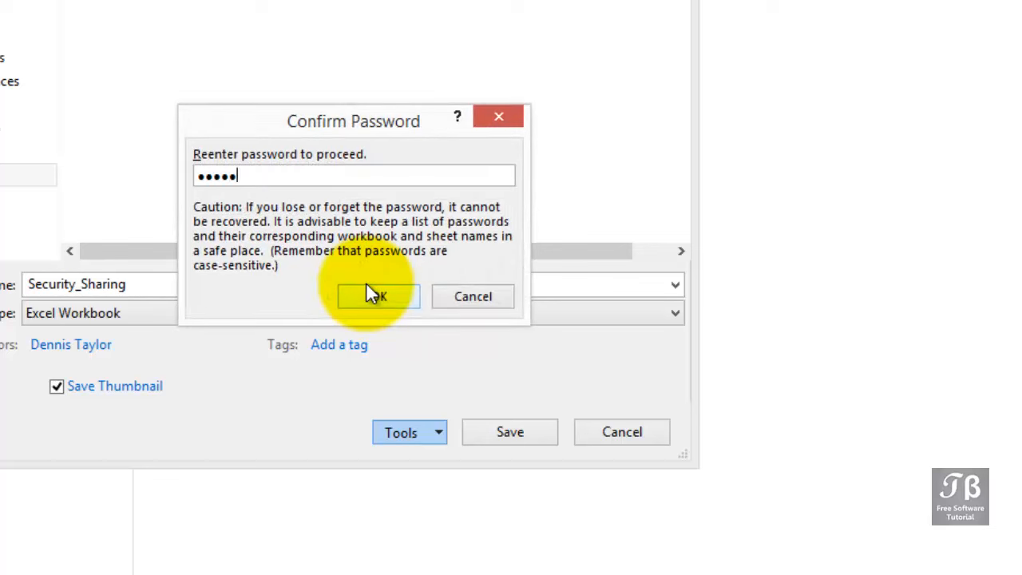
type("•••••••••••")
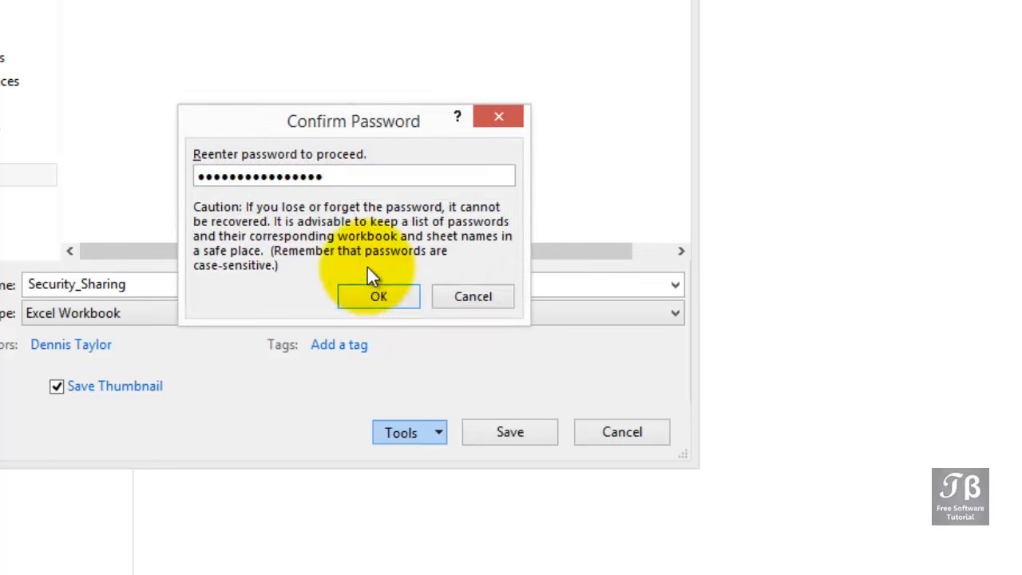
left_click_drag(347, 167, 178, 205)
type("••")
left_click(365, 296)
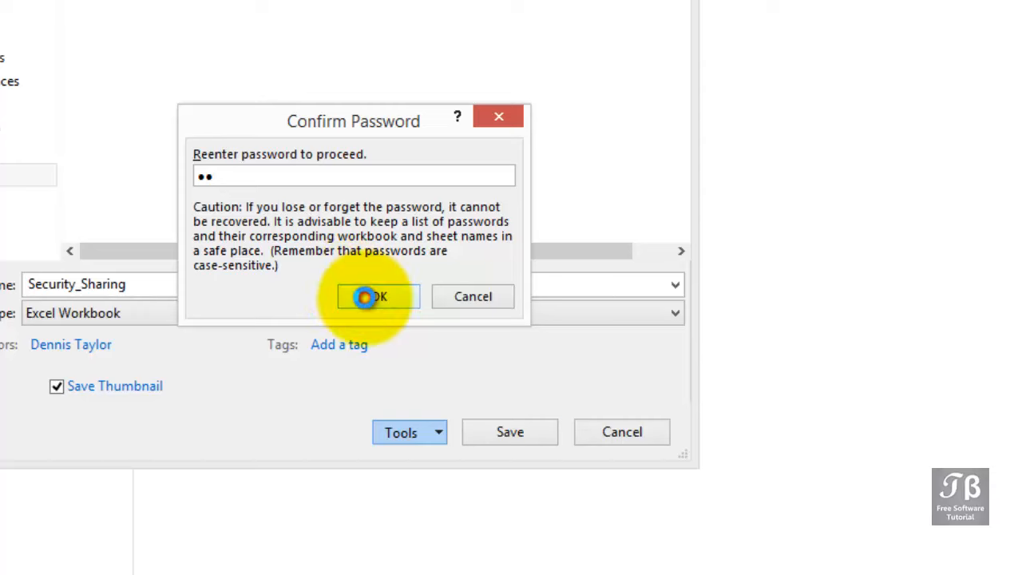
left_click(501, 438)
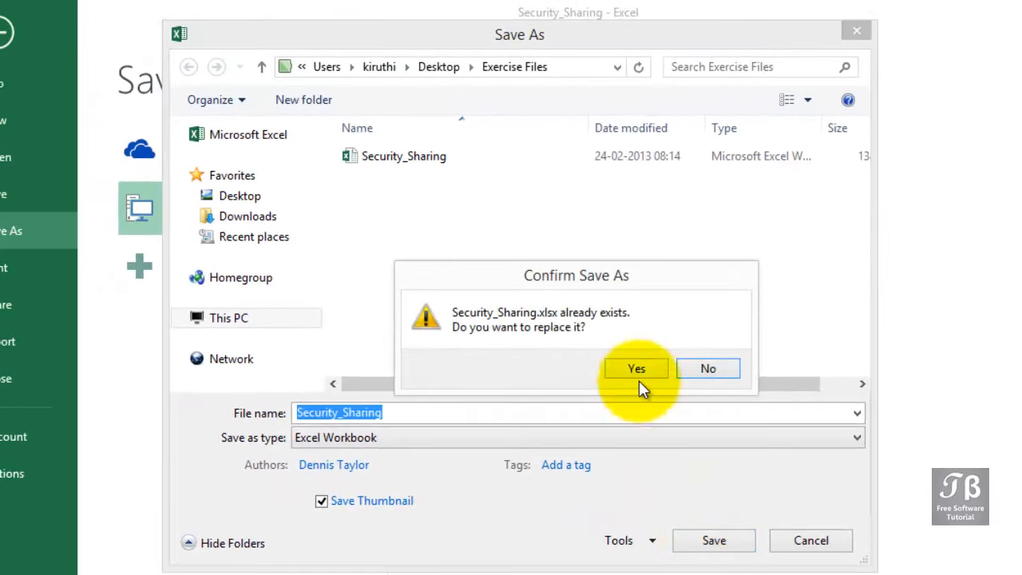
left_click(634, 371)
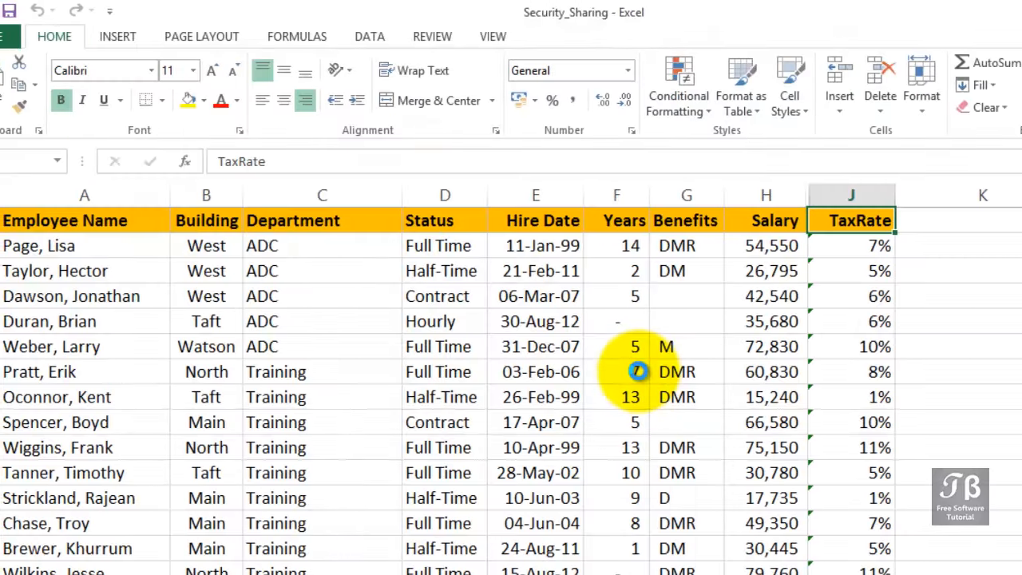
Close the workbook and reopen Security_Sharing from the recent workbooks, entering its opening password
left_click(36, 35)
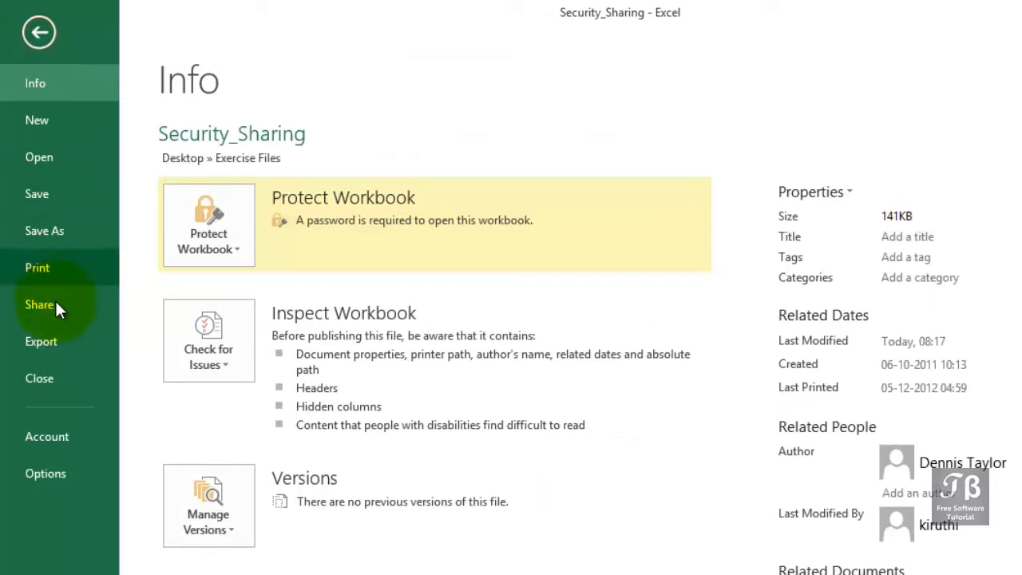
left_click(42, 369)
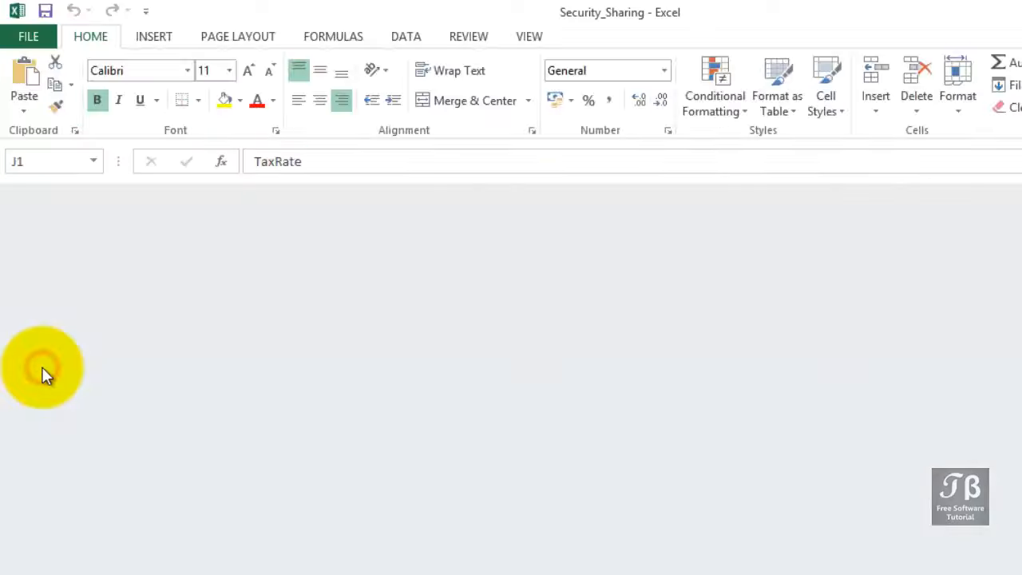
left_click(35, 36)
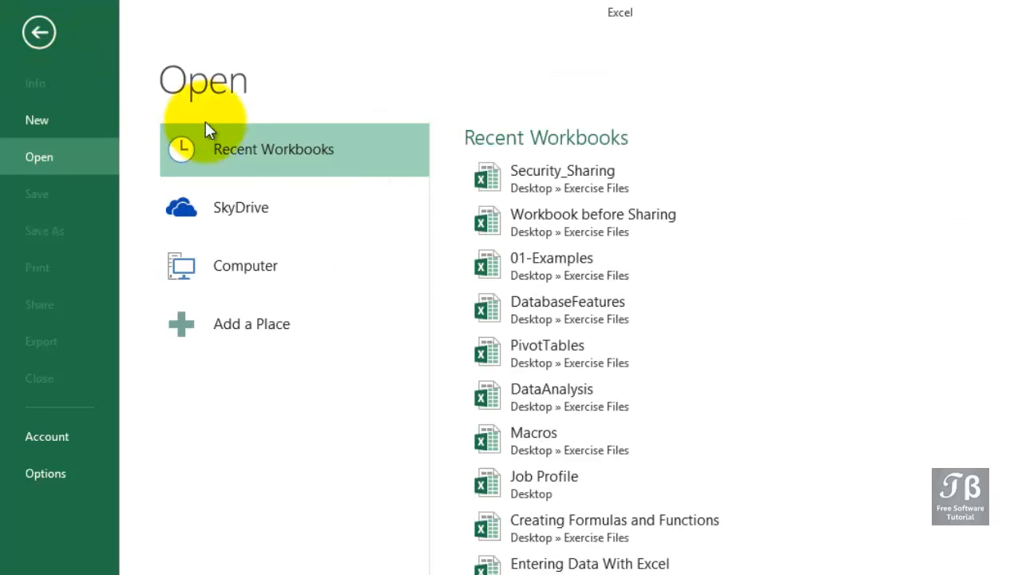
left_click(554, 192)
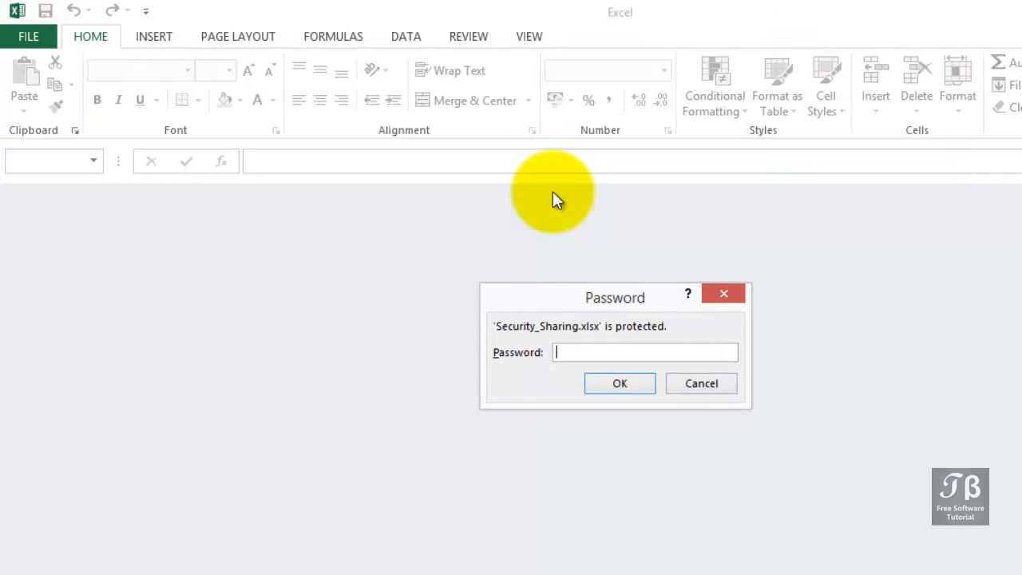
type("12")
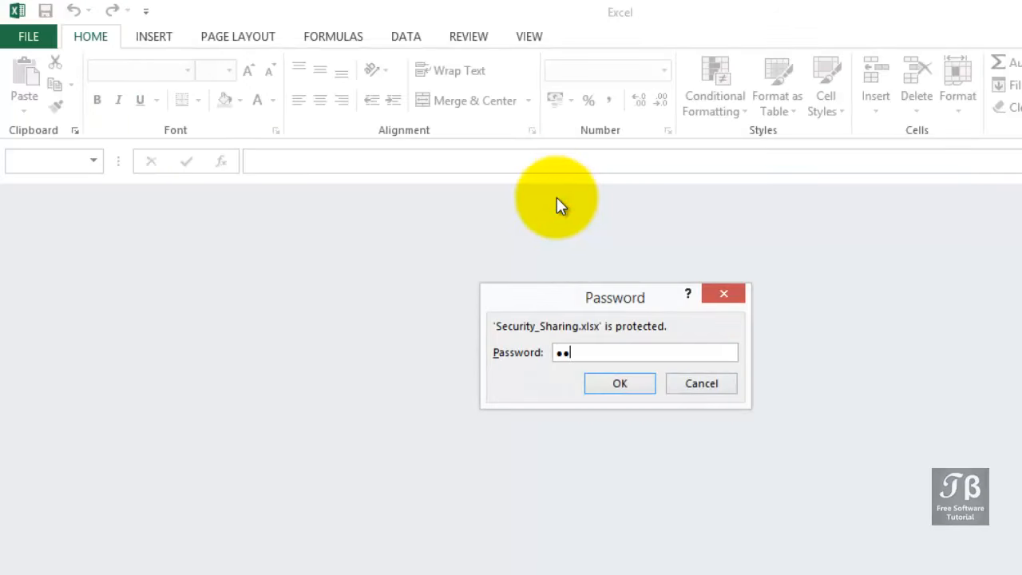
left_click(622, 384)
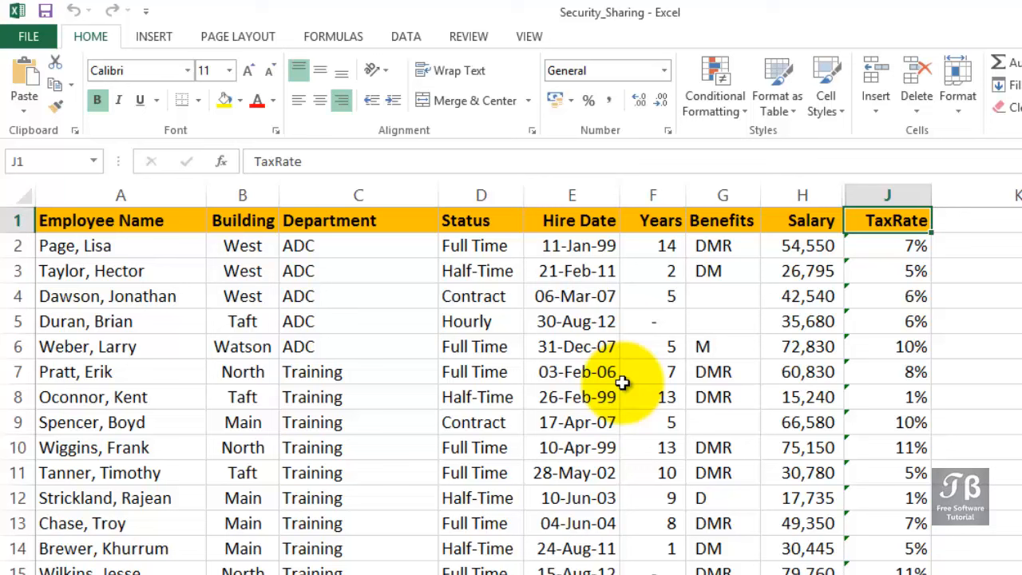
Start saving Security_Sharing again and clear its password to open in the general save options
left_click(30, 35)
left_click(47, 231)
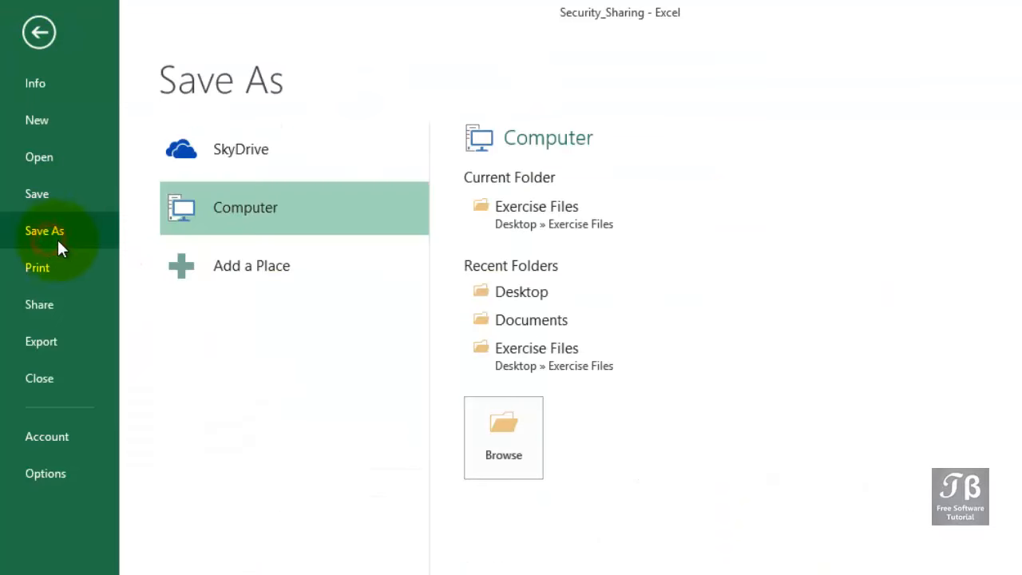
left_click(495, 412)
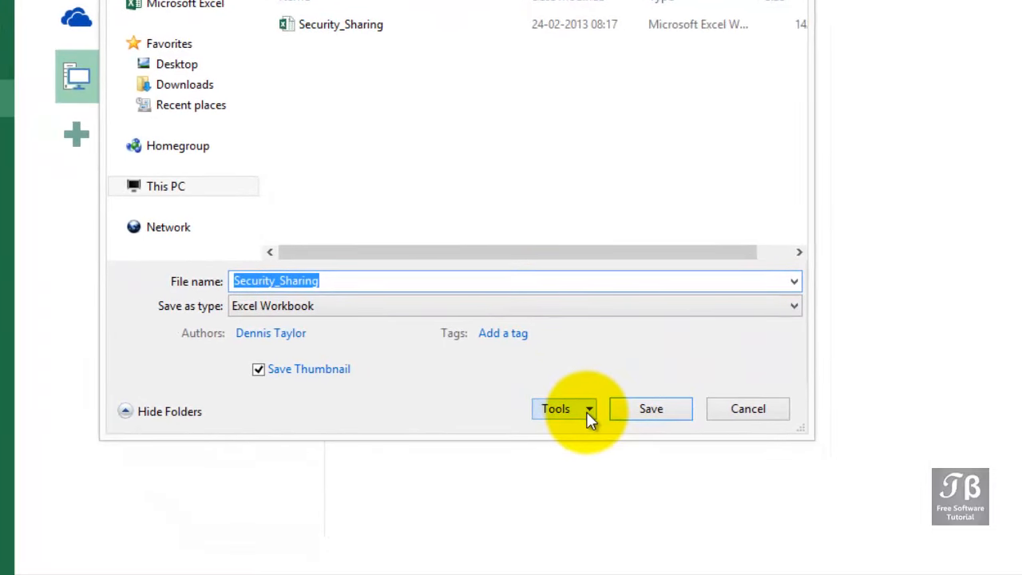
left_click(692, 541)
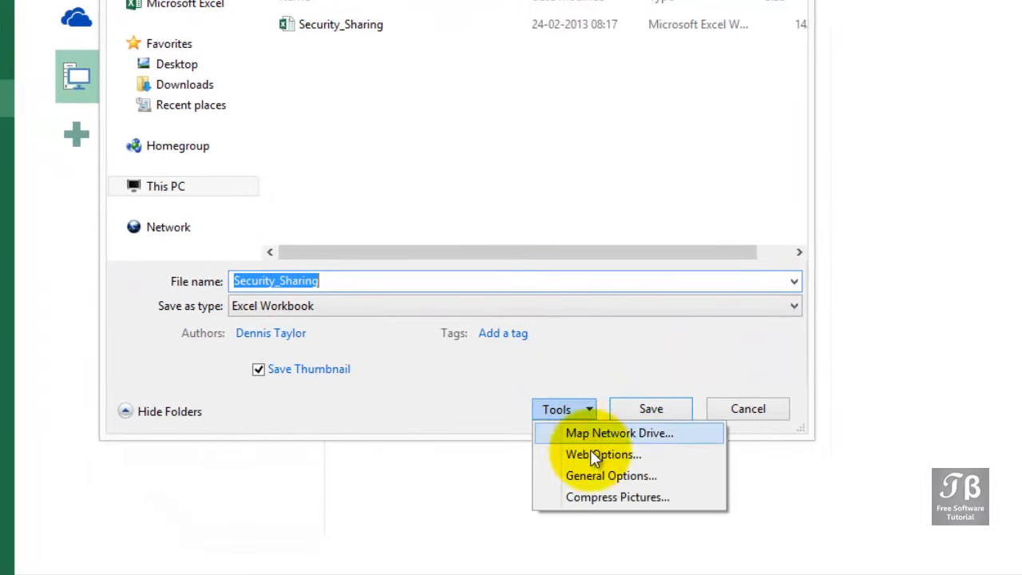
left_click(595, 476)
type("ab")
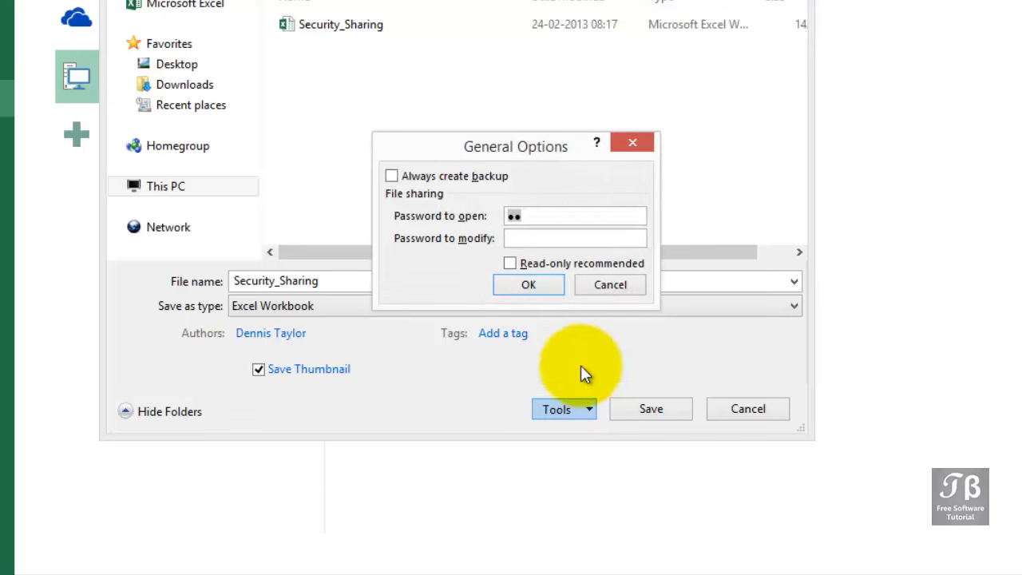
key("BackSpace")
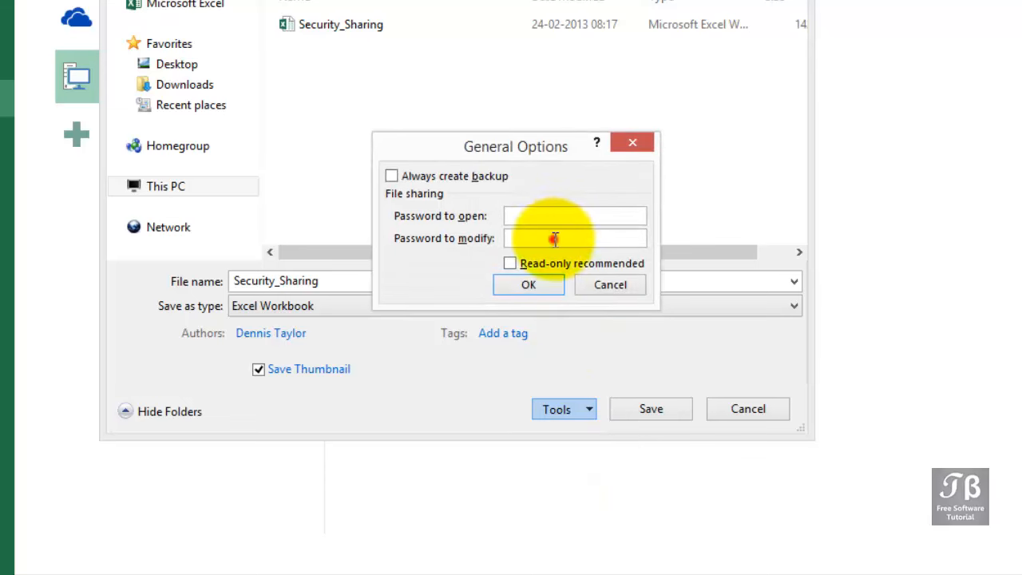
Set and confirm a password to modify the workbook, and save it over the existing Security_Sharing.xlsx
left_click(555, 238)
type("ab")
left_click(535, 284)
type("ab")
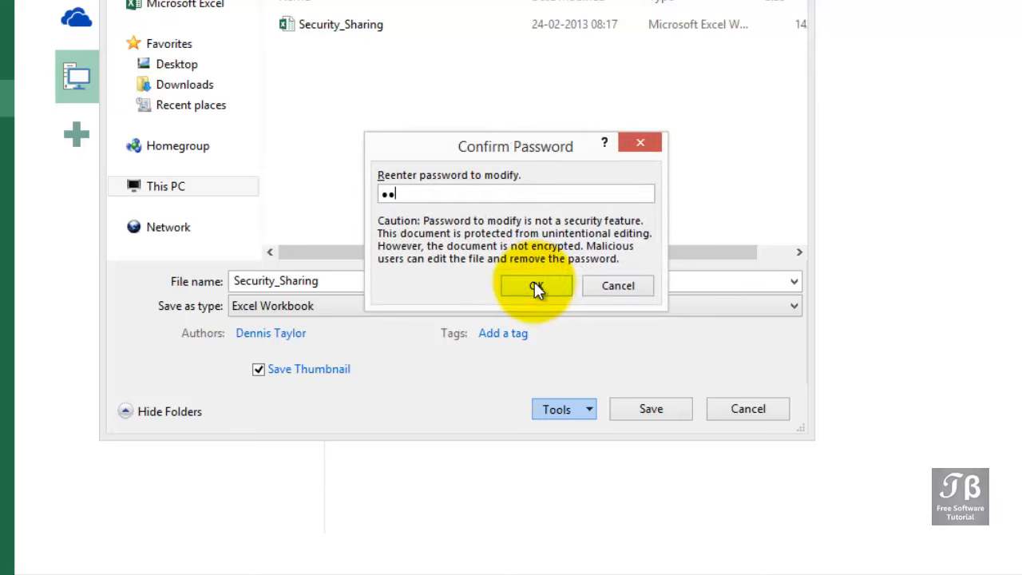
left_click(538, 288)
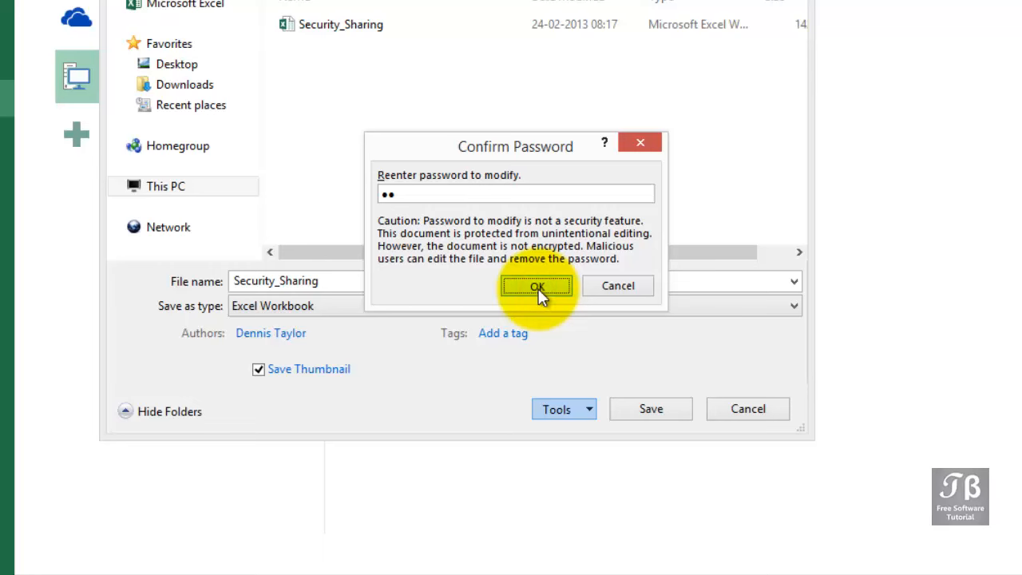
left_click(631, 403)
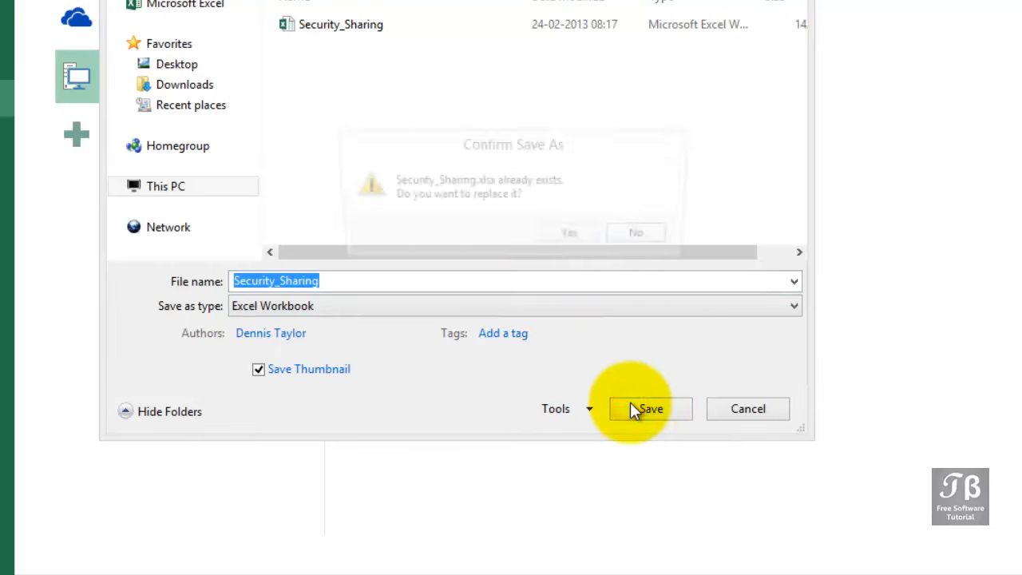
left_click(572, 238)
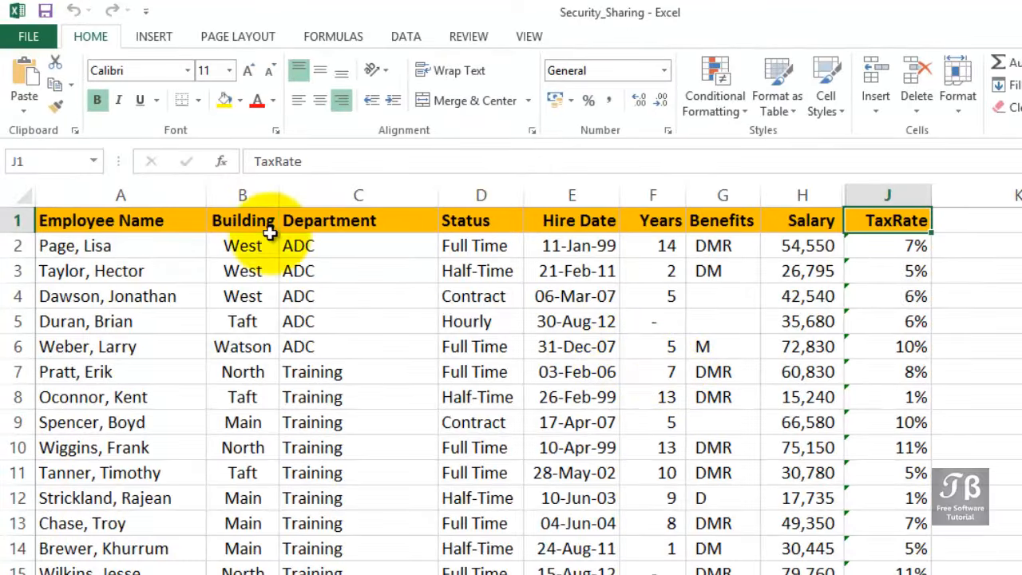
Close the workbook and reopen Security_Sharing from the recent workbooks as read-only
left_click(27, 36)
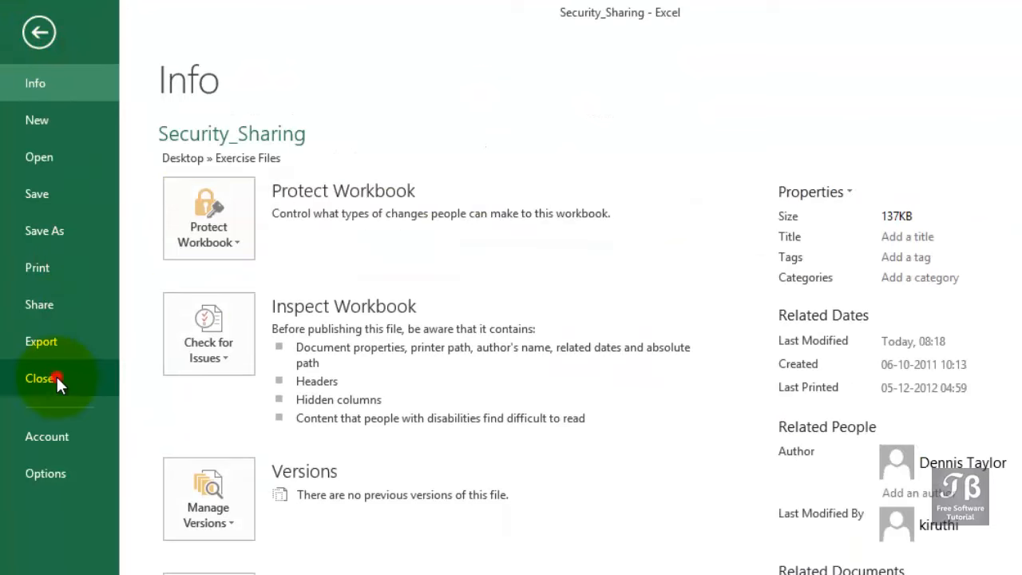
left_click(55, 377)
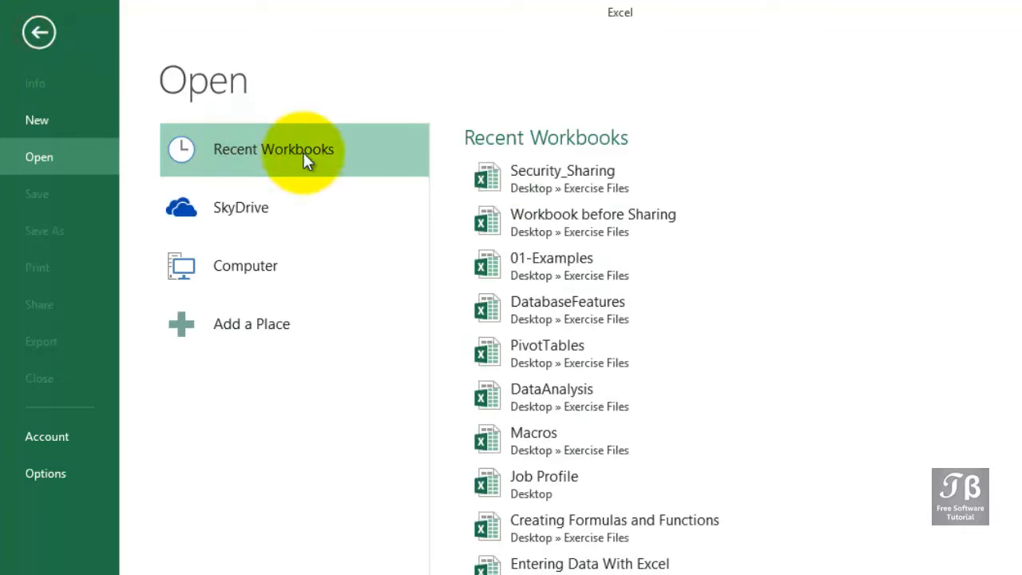
left_click(615, 175)
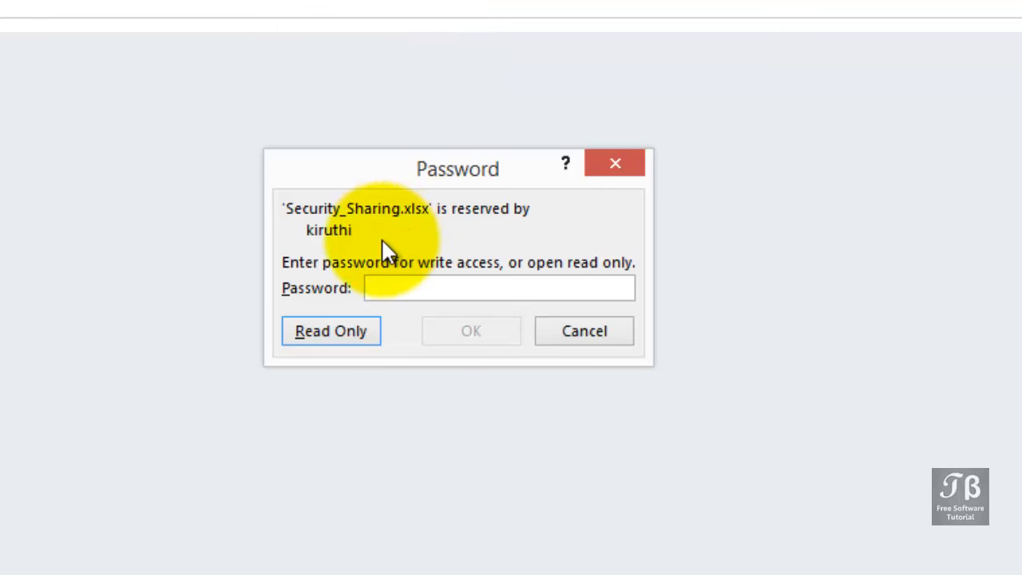
left_click(330, 335)
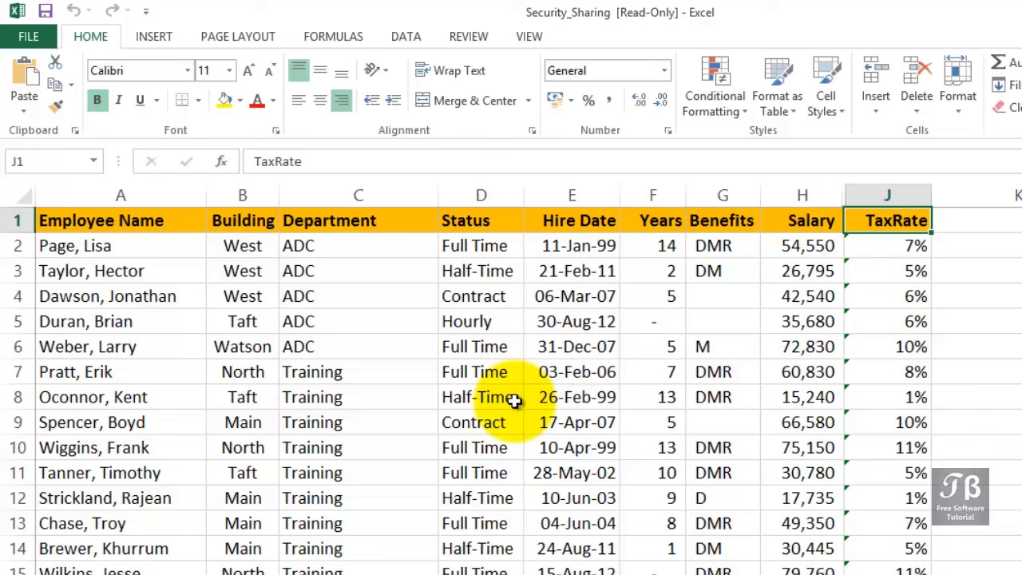
Start saving the read-only workbook as a copy and enter both a password to open and a password to modify in the general save options
left_click(29, 38)
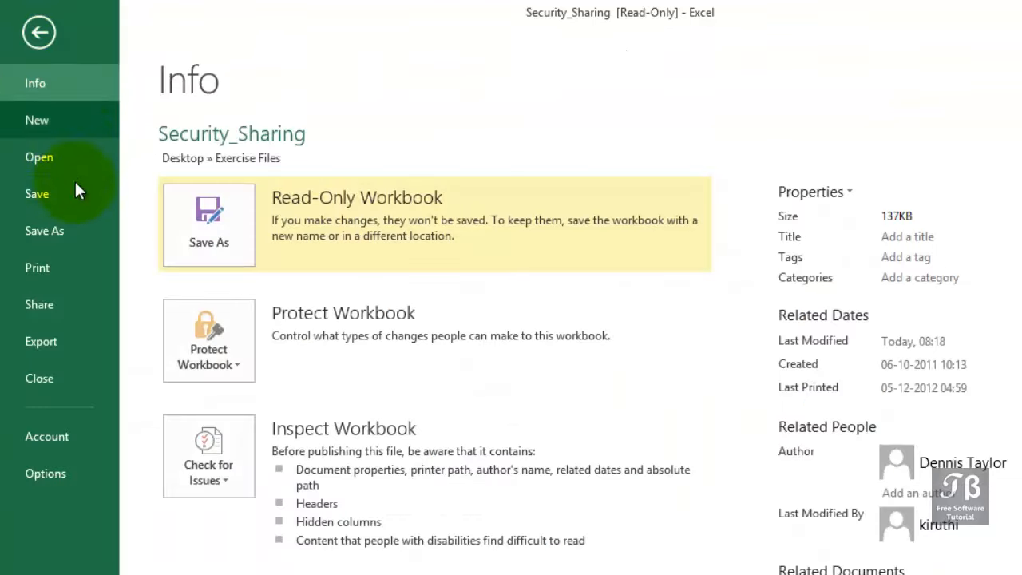
left_click(68, 225)
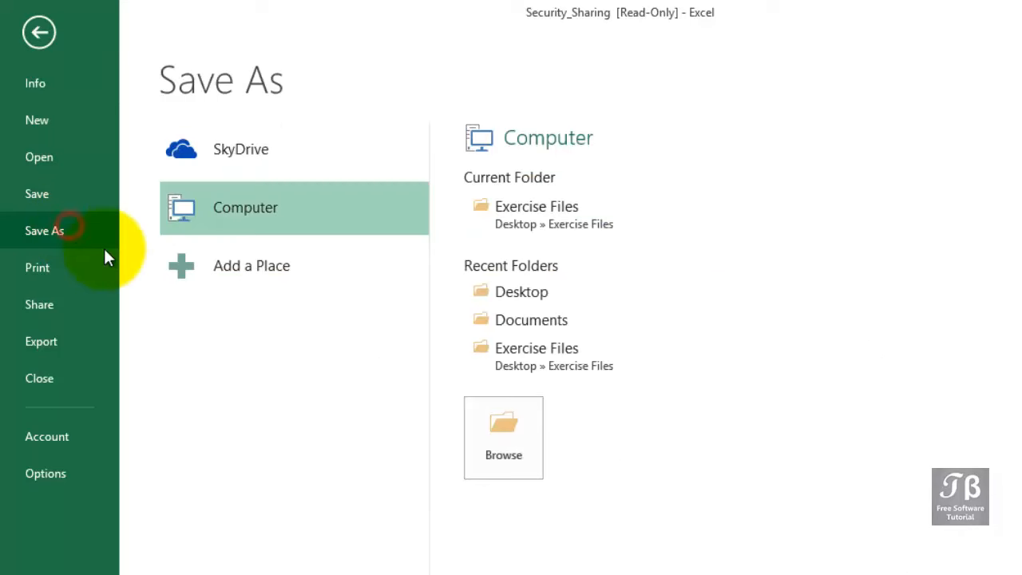
left_click(491, 439)
left_click(664, 541)
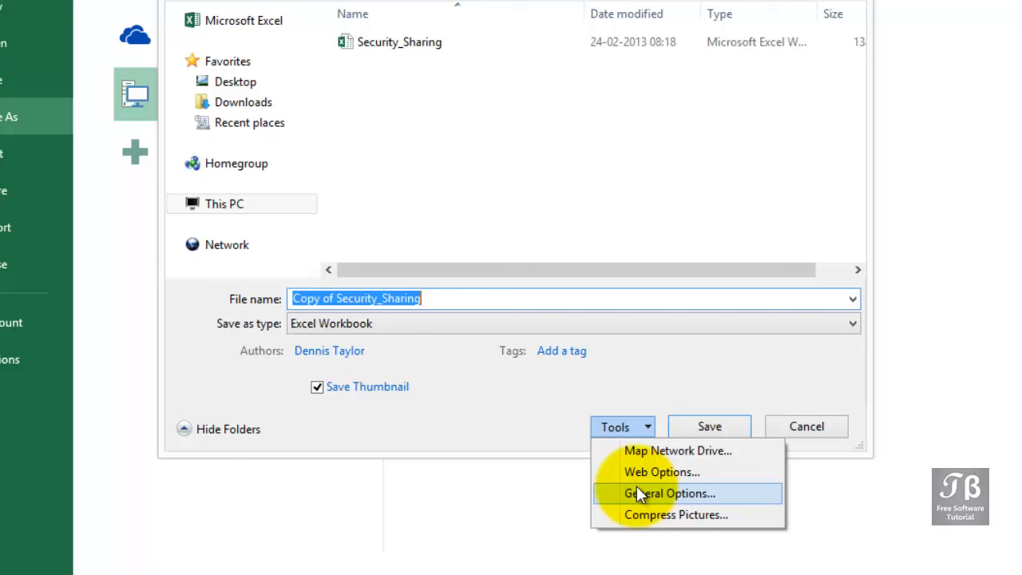
left_click(636, 493)
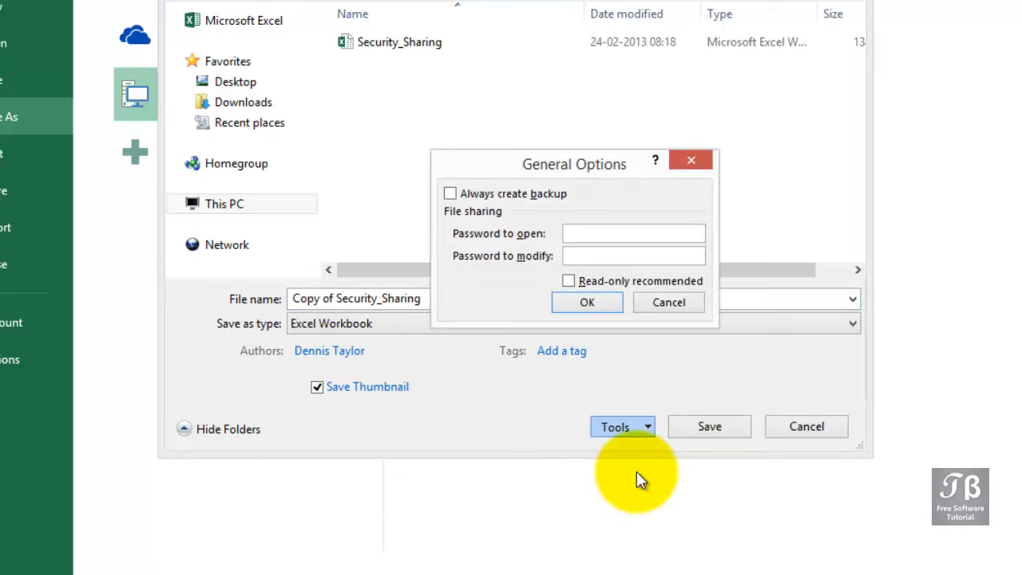
left_click(590, 230)
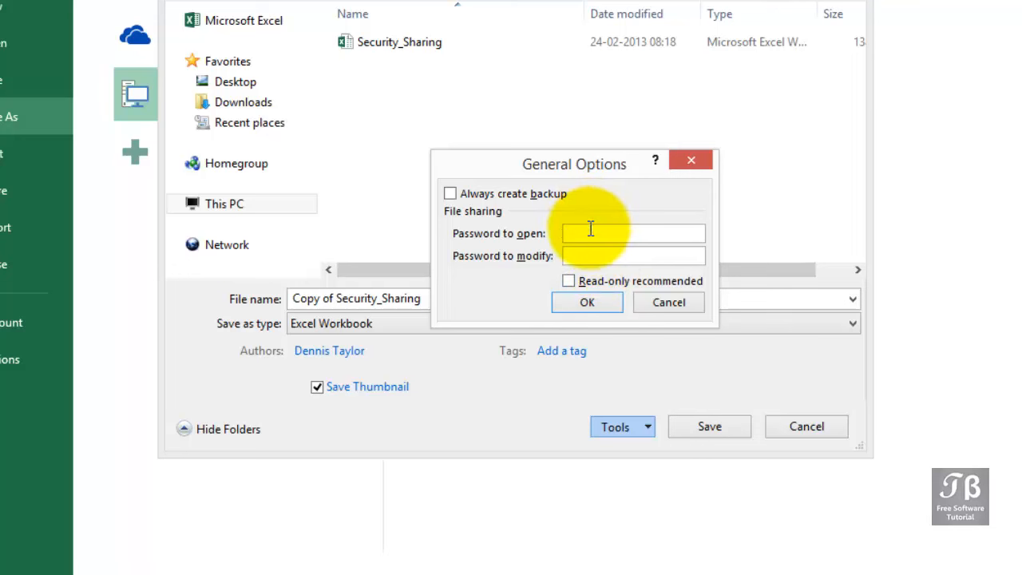
type("ab")
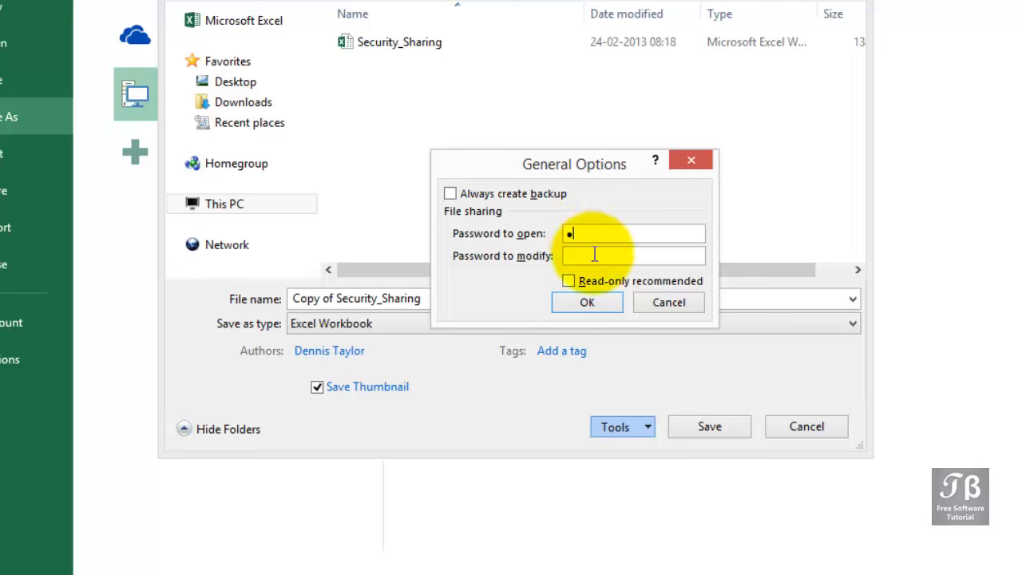
left_click(593, 256)
type("ab")
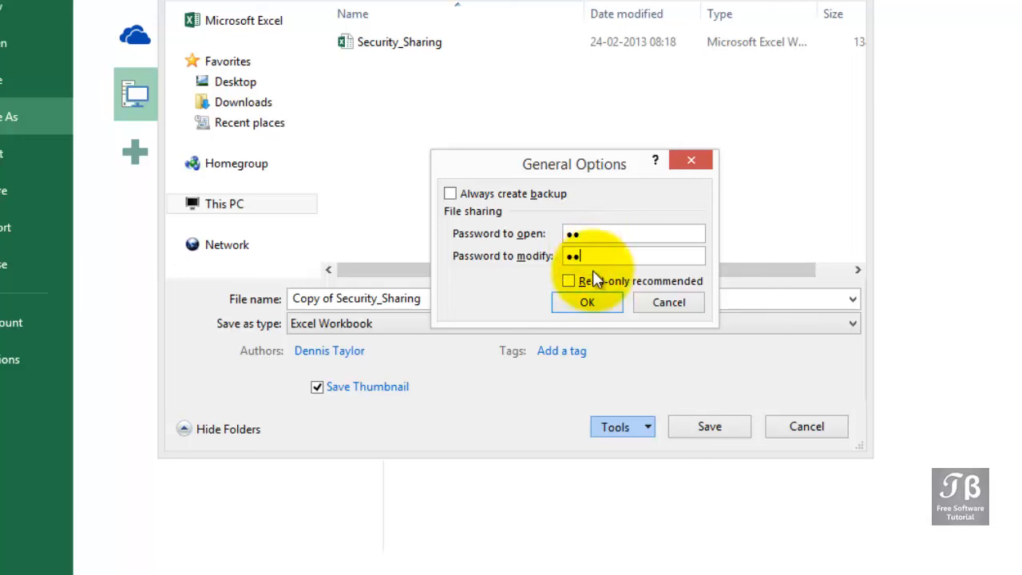
Confirm the password to open and the password to modify, and save the workbook as Copy of Security_Sharing
left_click(588, 306)
type("ab")
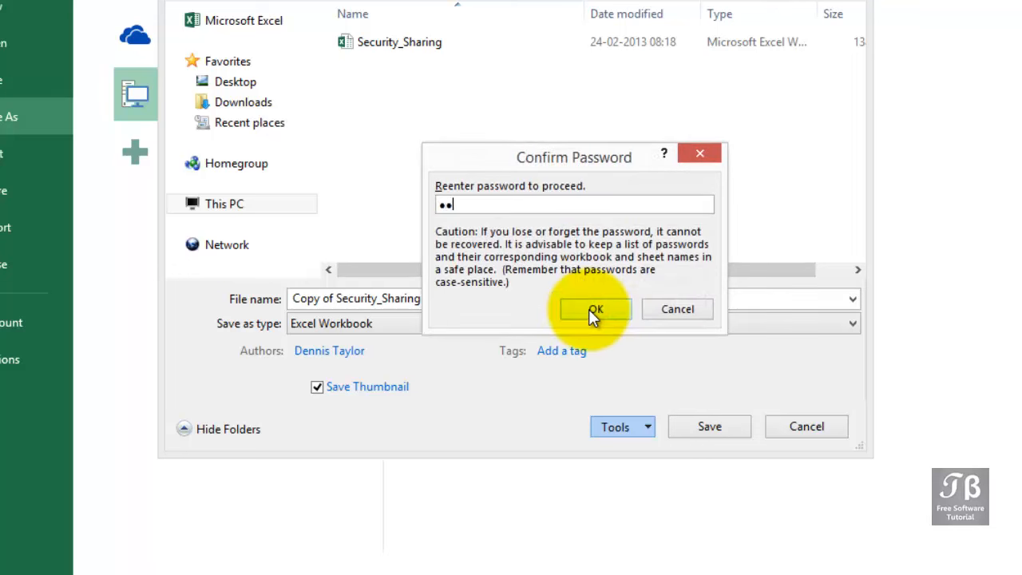
left_click(594, 309)
type("ab")
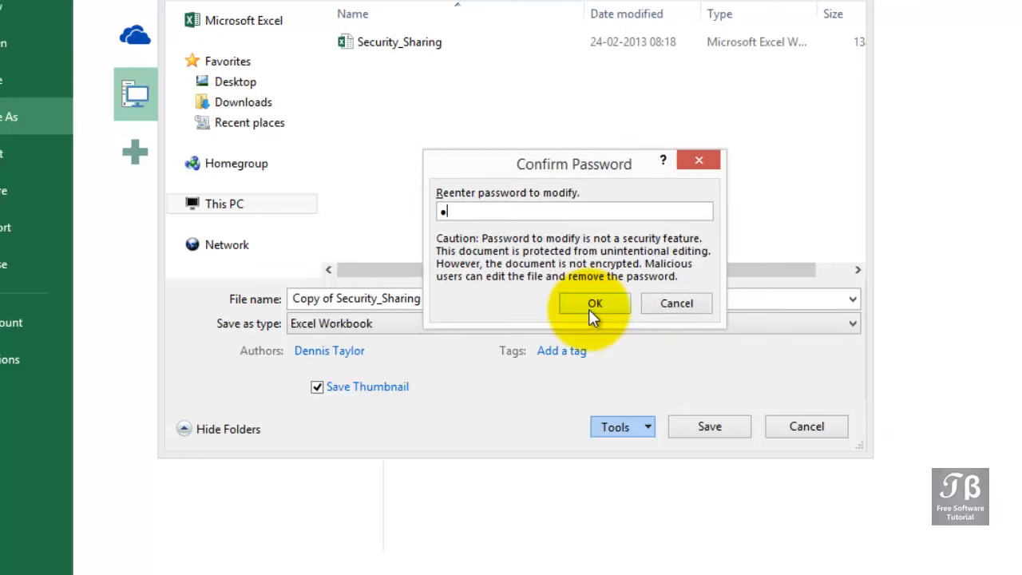
left_click(591, 307)
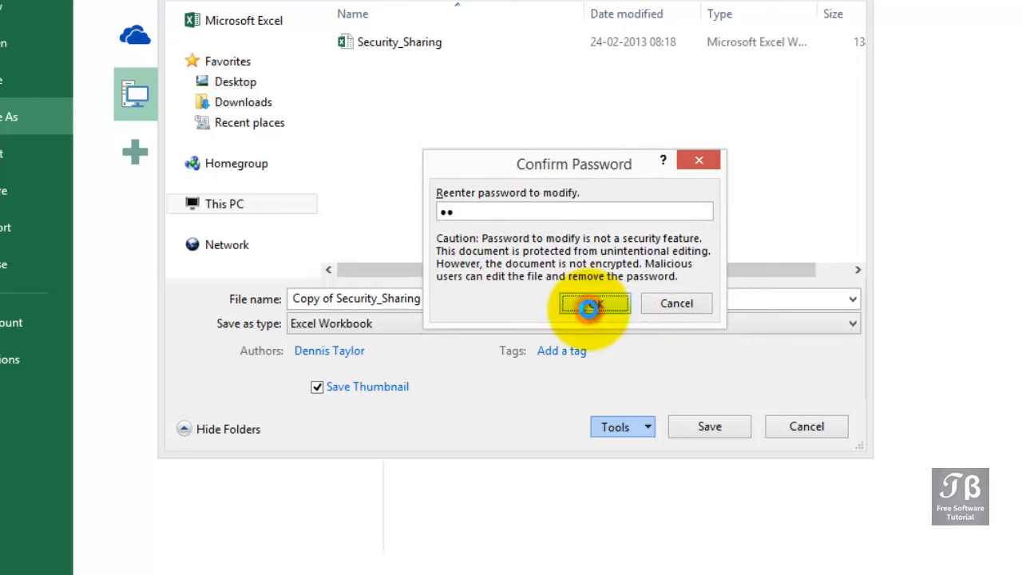
left_click(682, 428)
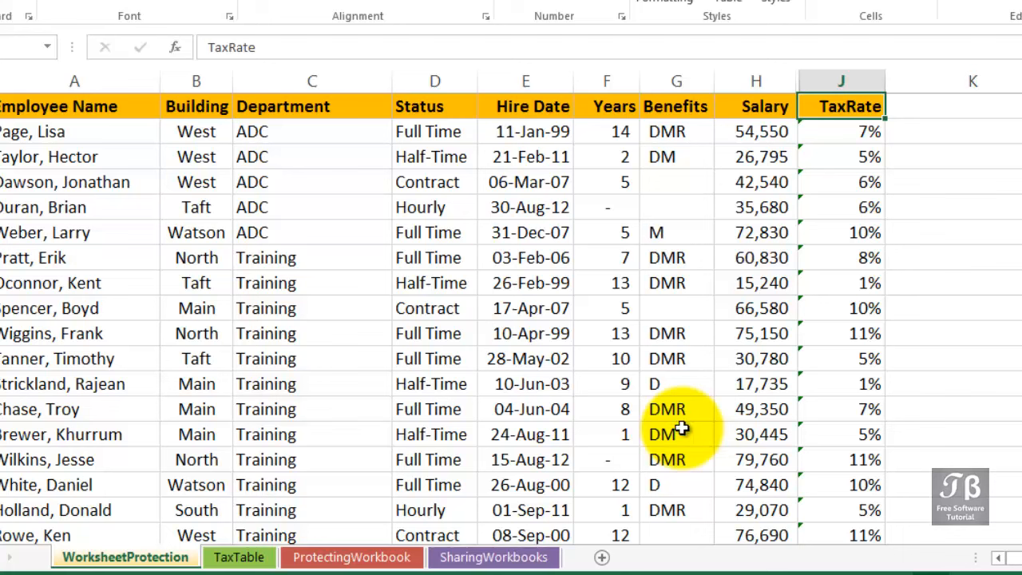